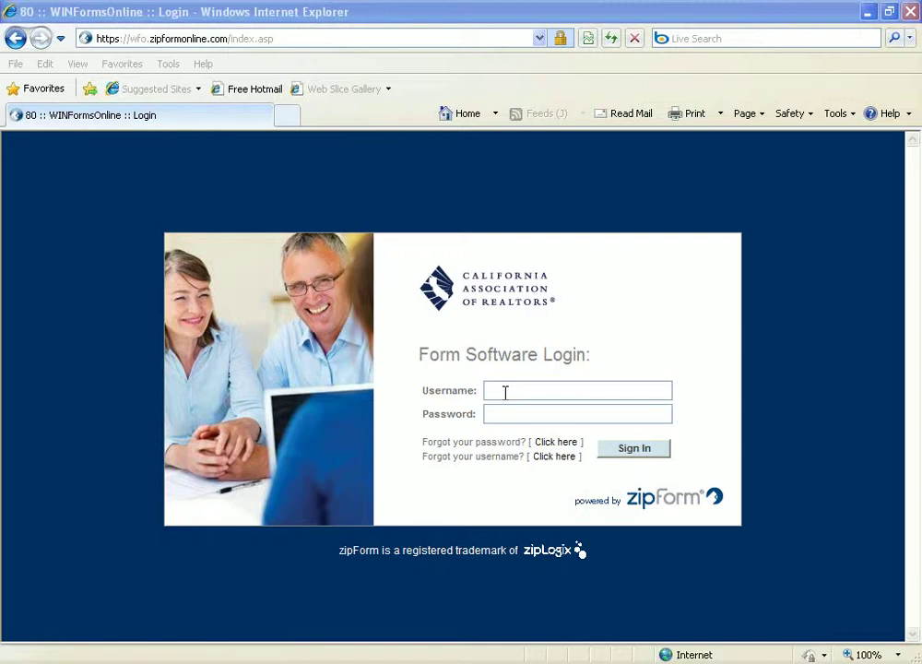
- Sign in with the agent's login e-mail and password, then start a new transaction
left_click(506, 392)
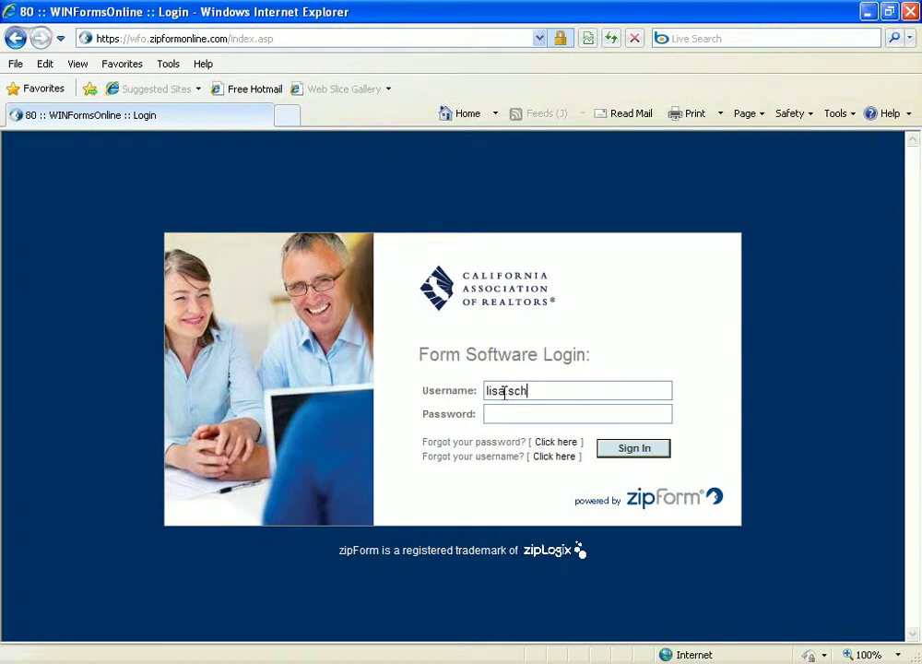
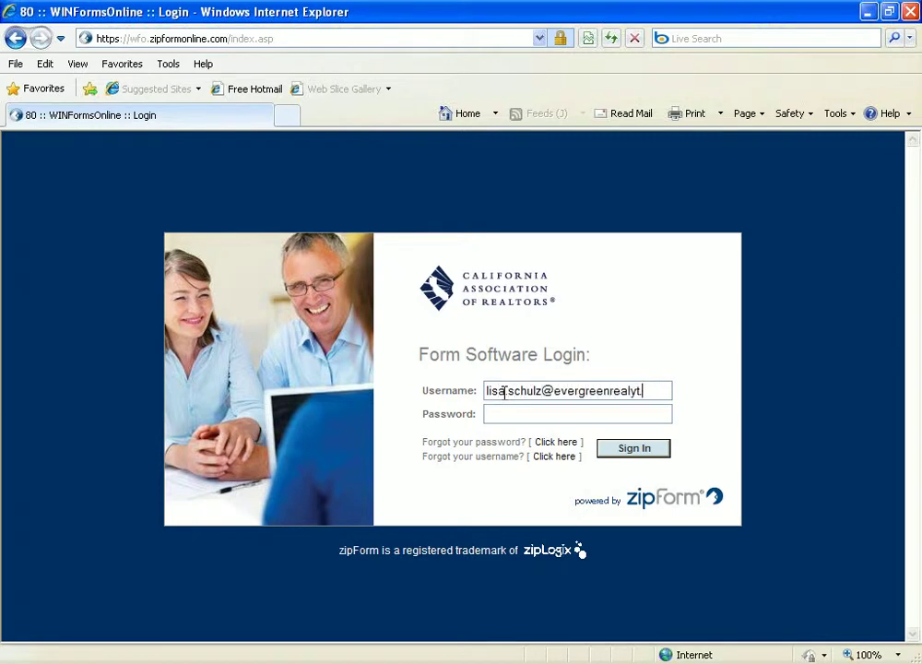
left_click(514, 412)
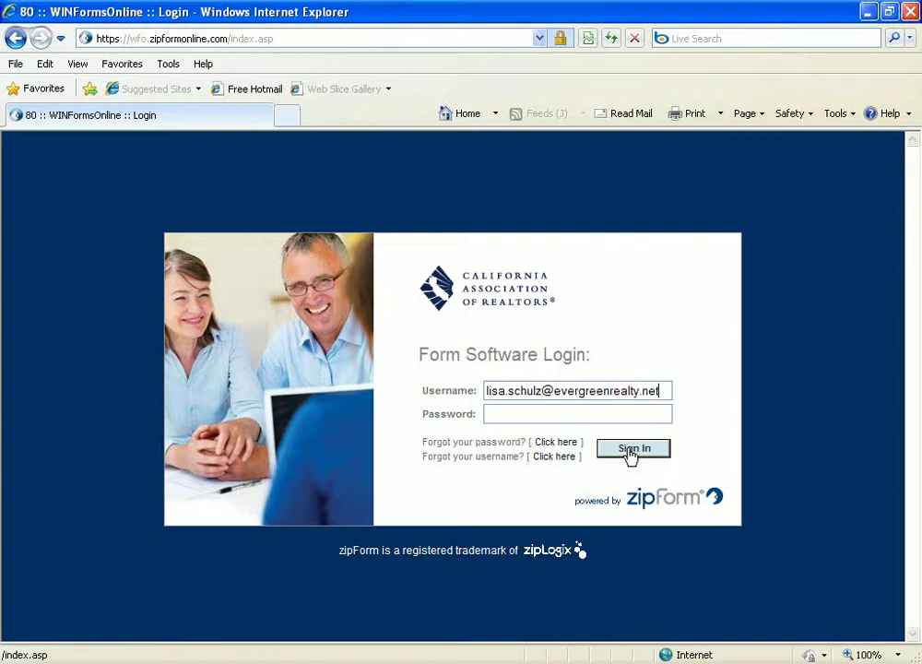
left_click(535, 413)
type("•••••••••")
left_click(649, 457)
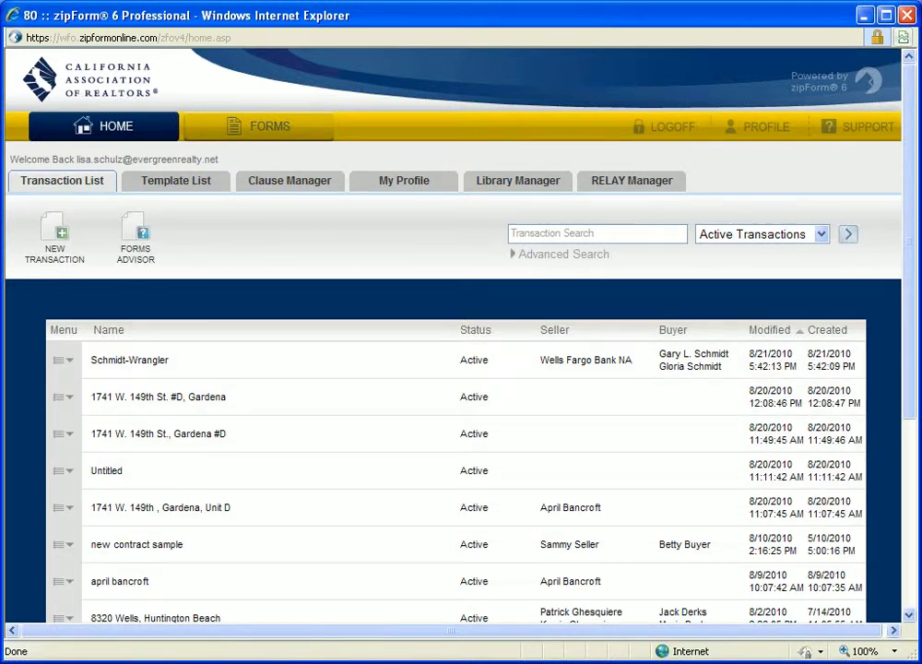
left_click(53, 238)
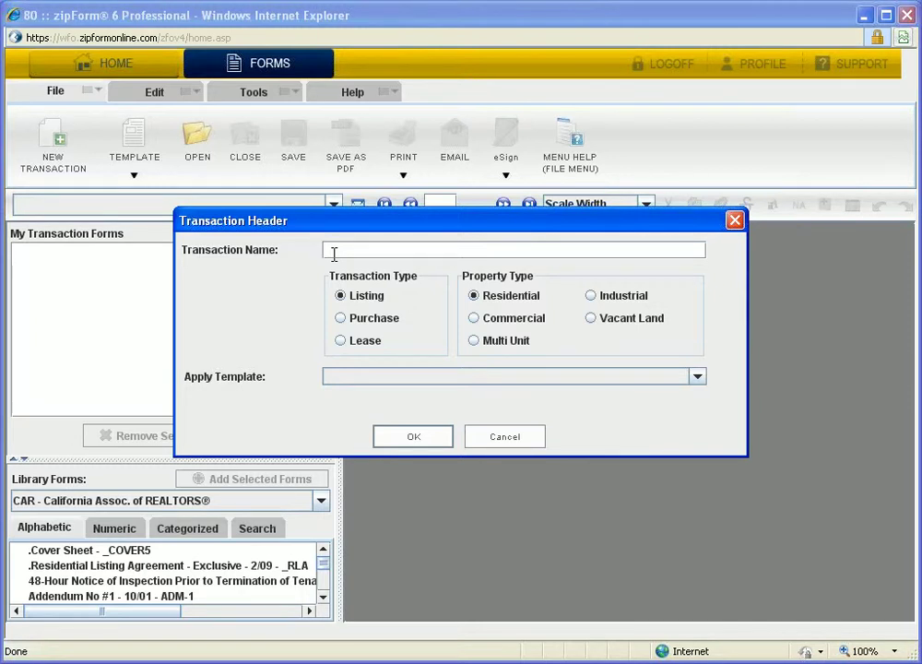
- Name the transaction '123 Main Street, Irvine' and move the Transaction Header dialog up and left
type("123 Main Street,")
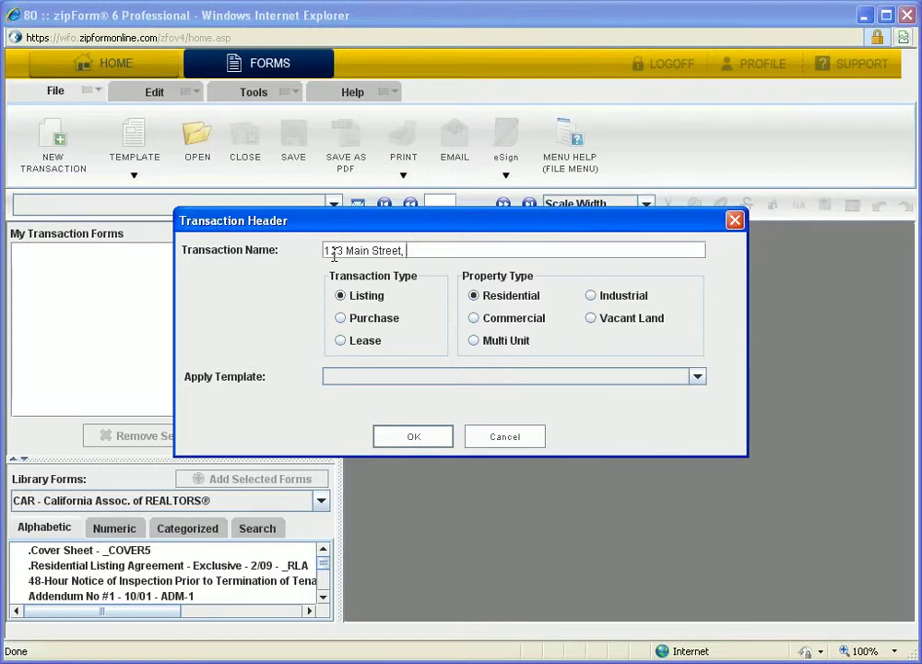
type("Irvine")
left_click_drag(354, 219, 304, 198)
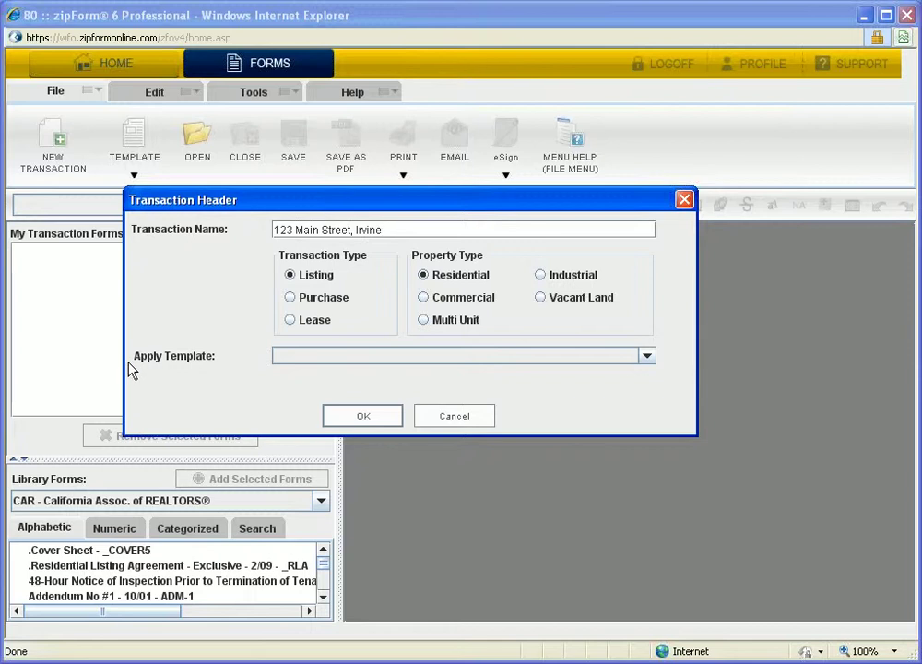
- Pick EG Standard Offer Package from the Apply Template list
left_click(648, 357)
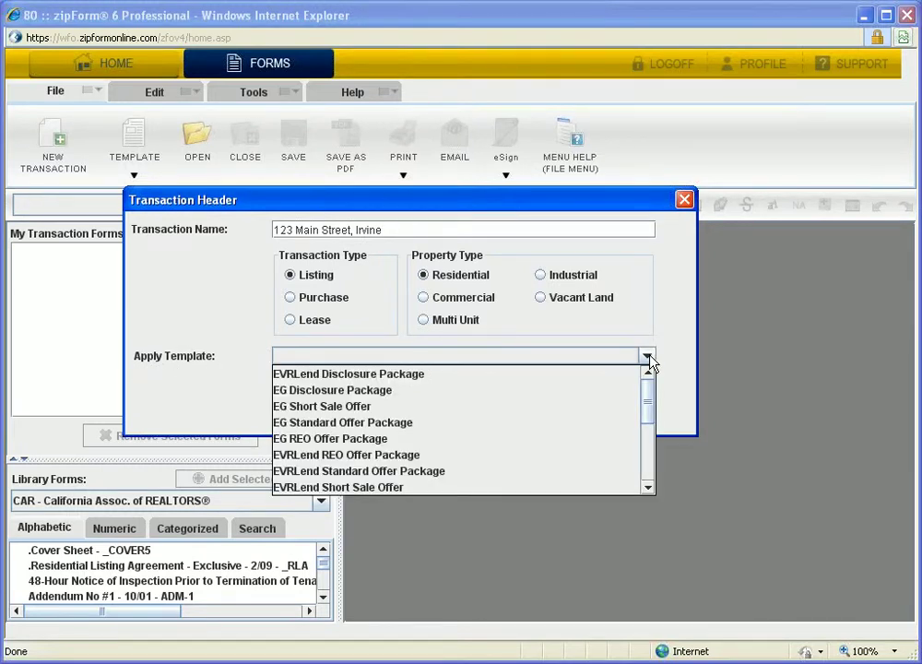
scroll(444, 470, "down", 1)
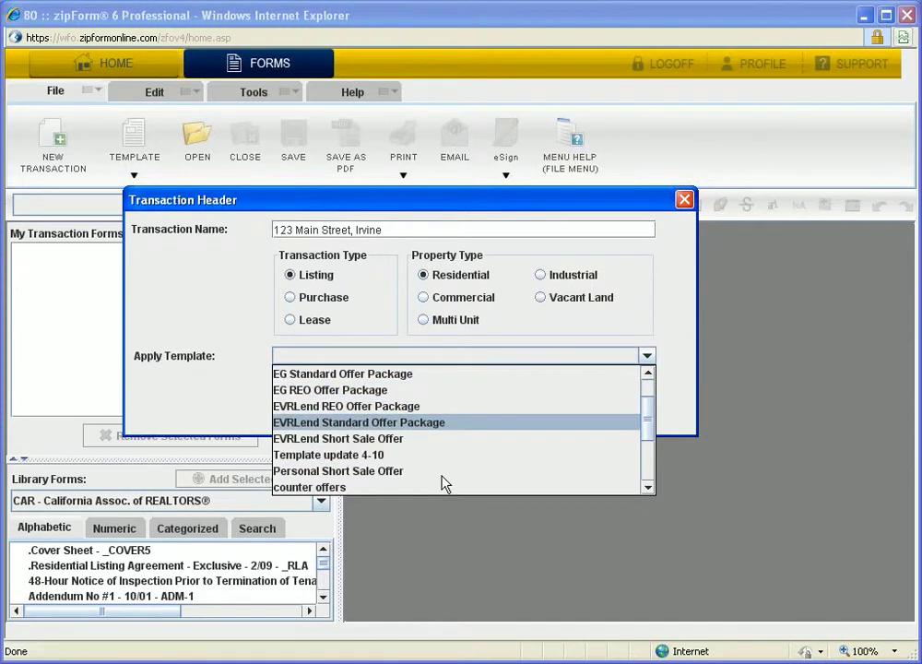
scroll(443, 484, "down", 2)
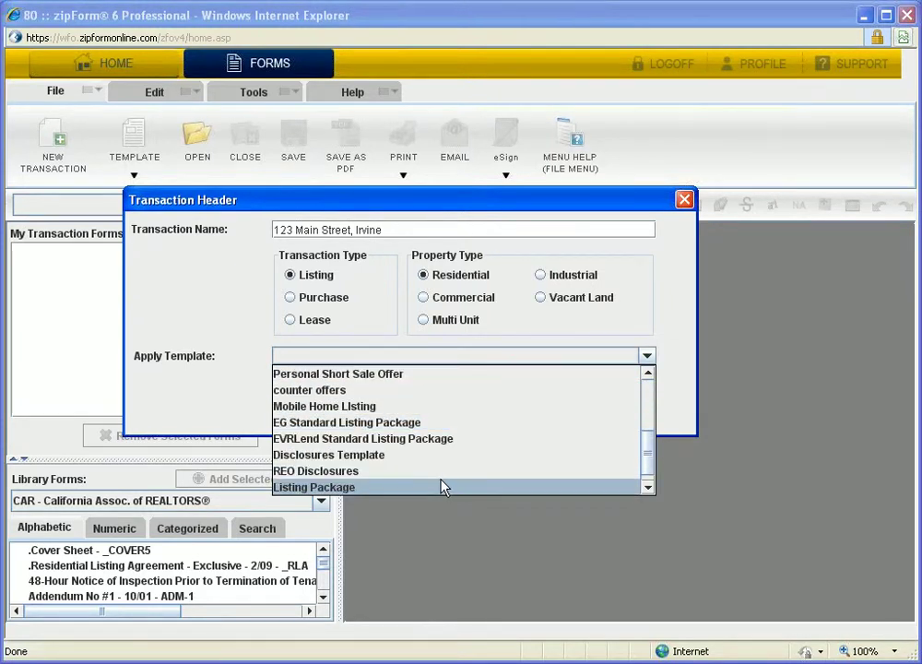
scroll(442, 486, "up", 3)
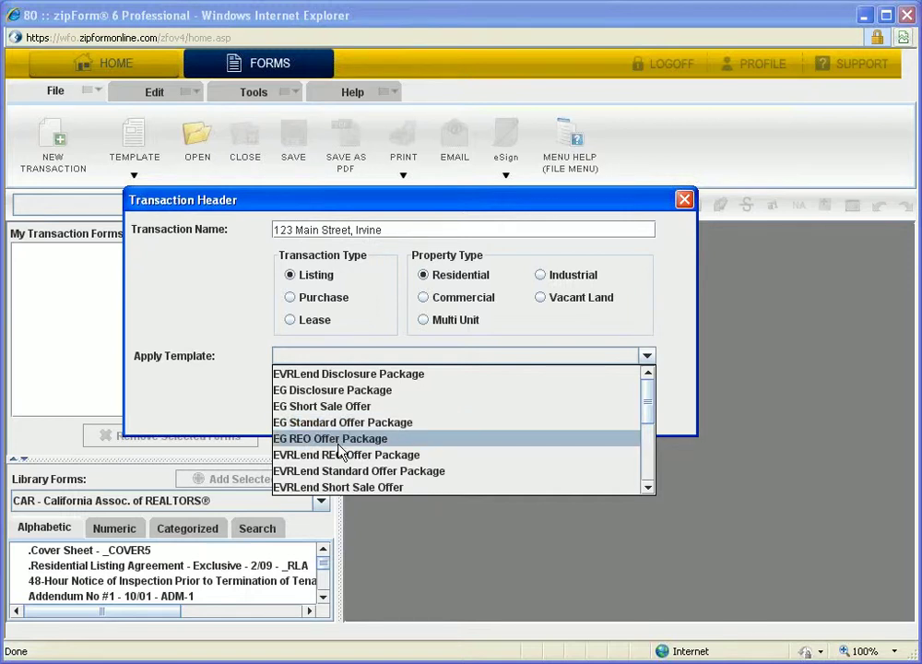
scroll(465, 470, "down", 2)
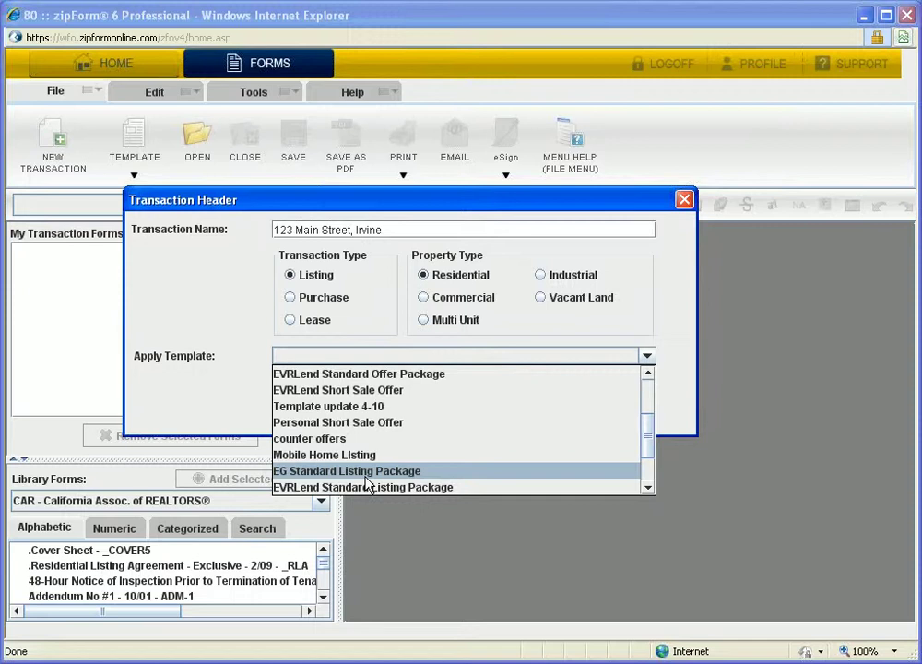
scroll(415, 443, "up", 2)
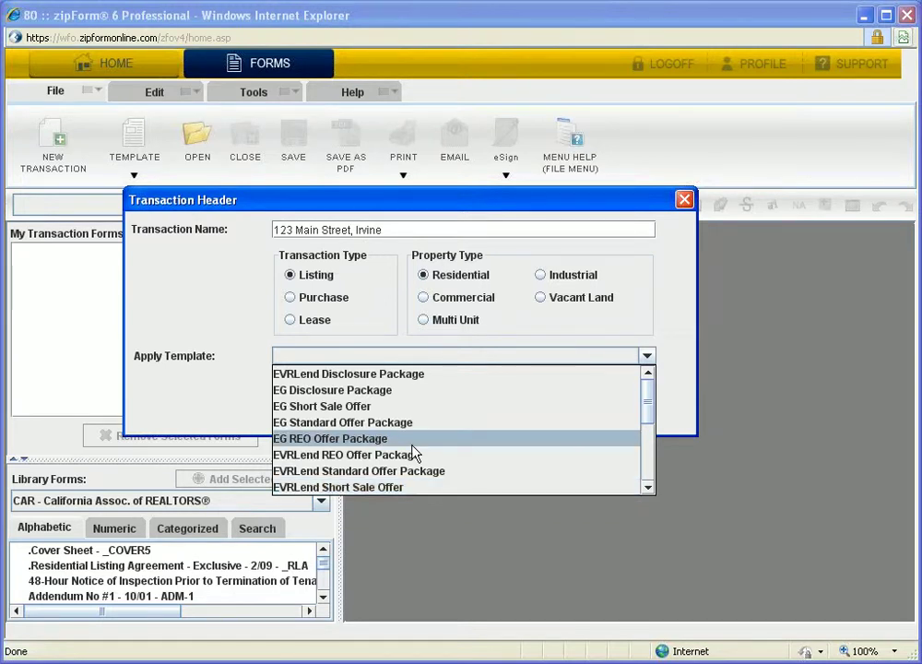
left_click(333, 422)
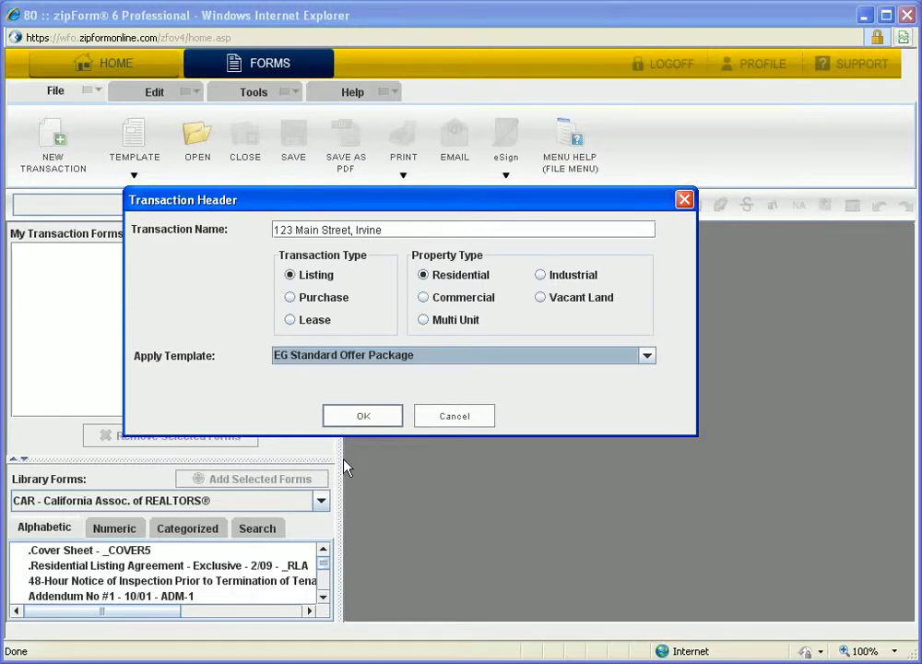
- Confirm the new transaction and open RPA-CA - Residential Purchase Agreement from the forms tree
left_click(346, 422)
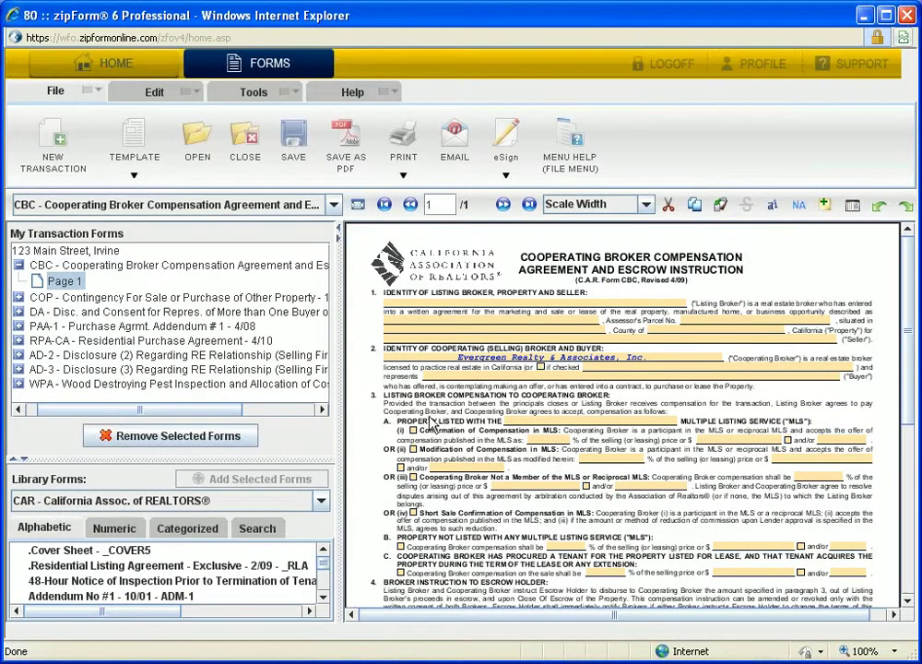
left_click(152, 340)
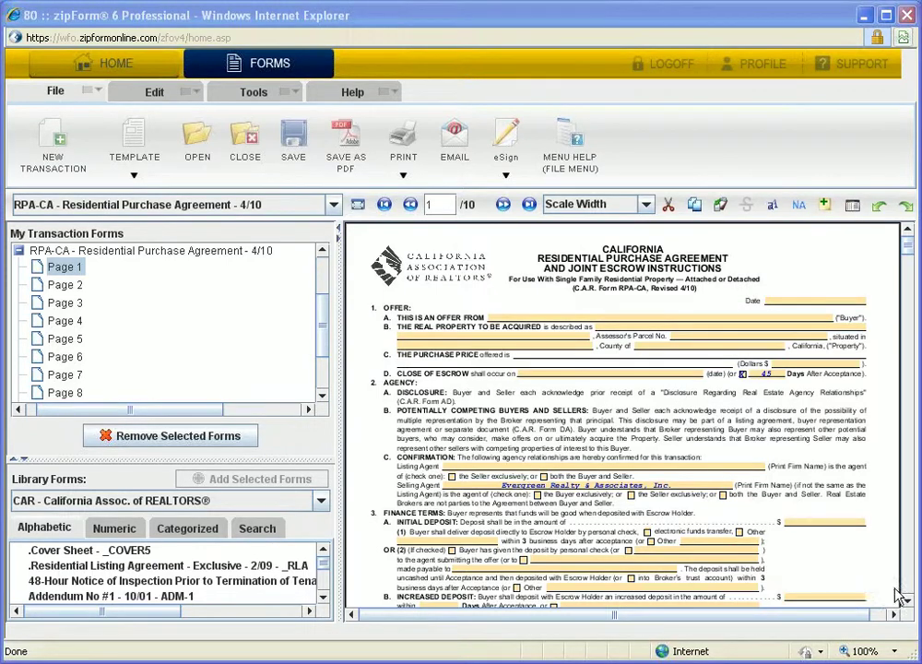
- Browse the RPA-CA agreement, then return to its page 1
scroll(908, 608, "down", 3)
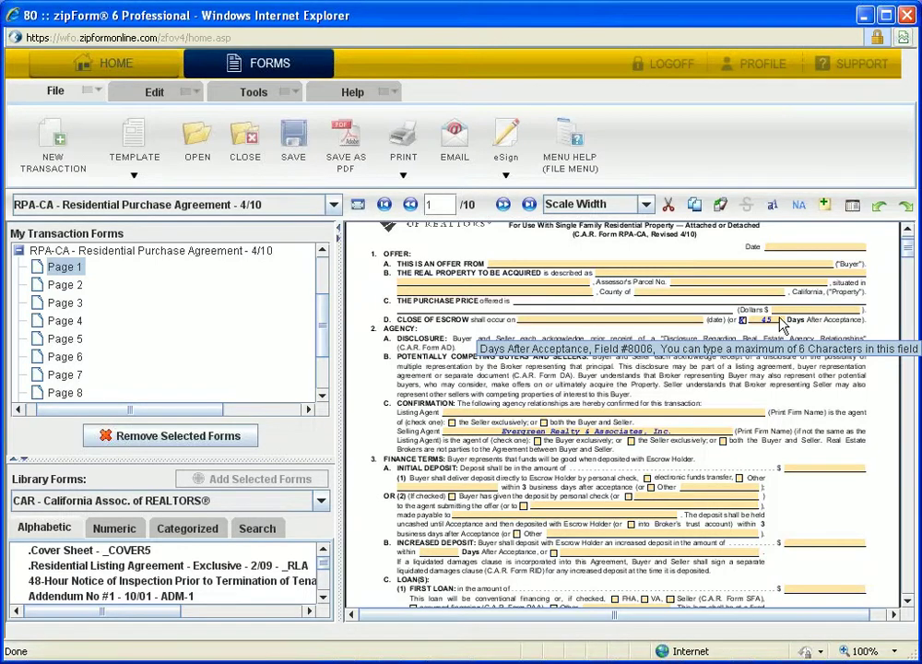
left_click(907, 601)
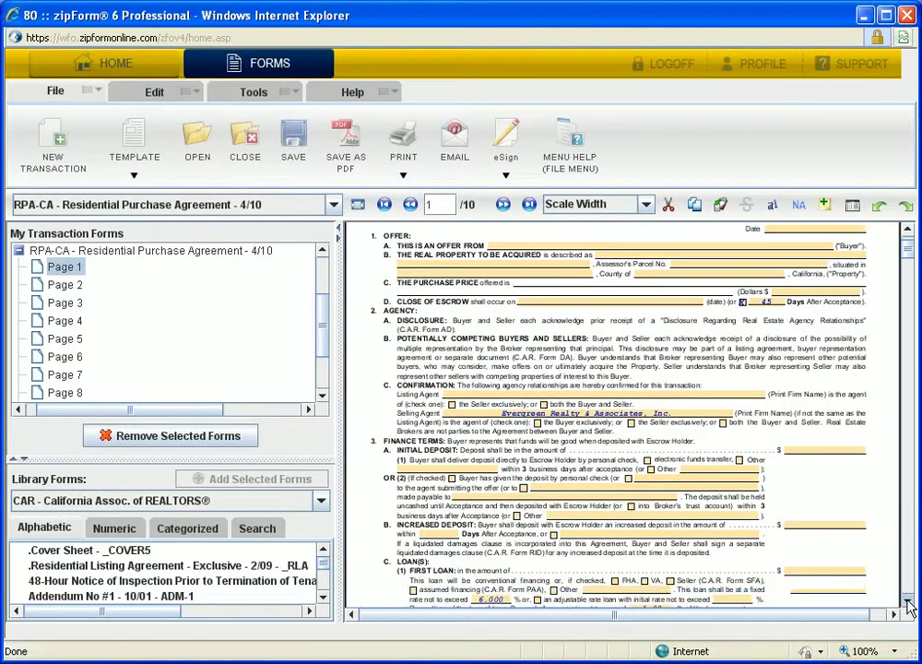
left_click(907, 601)
left_click(908, 601)
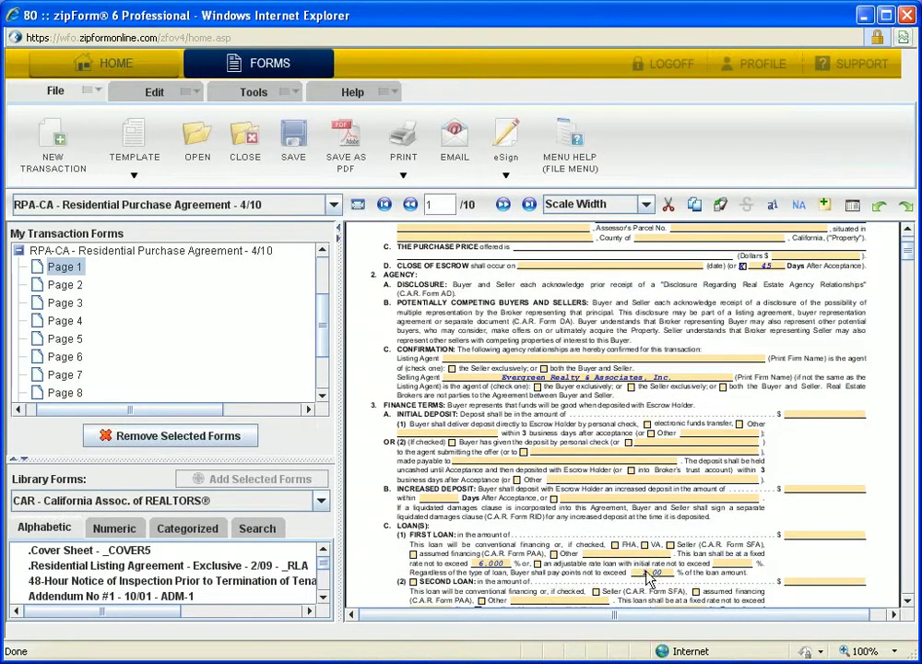
left_click(503, 206)
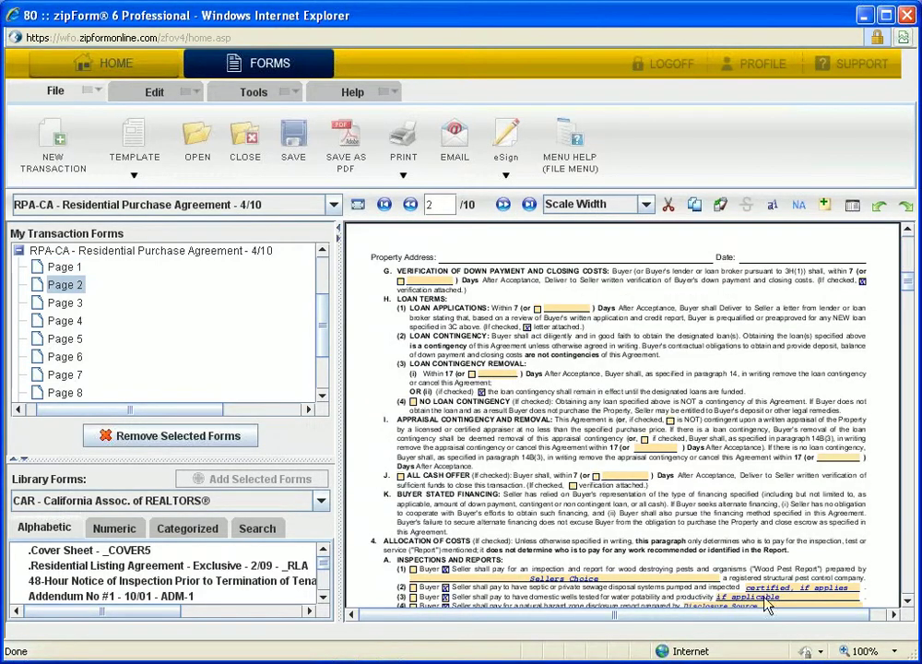
left_click(908, 602)
left_click_drag(908, 602, 908, 601)
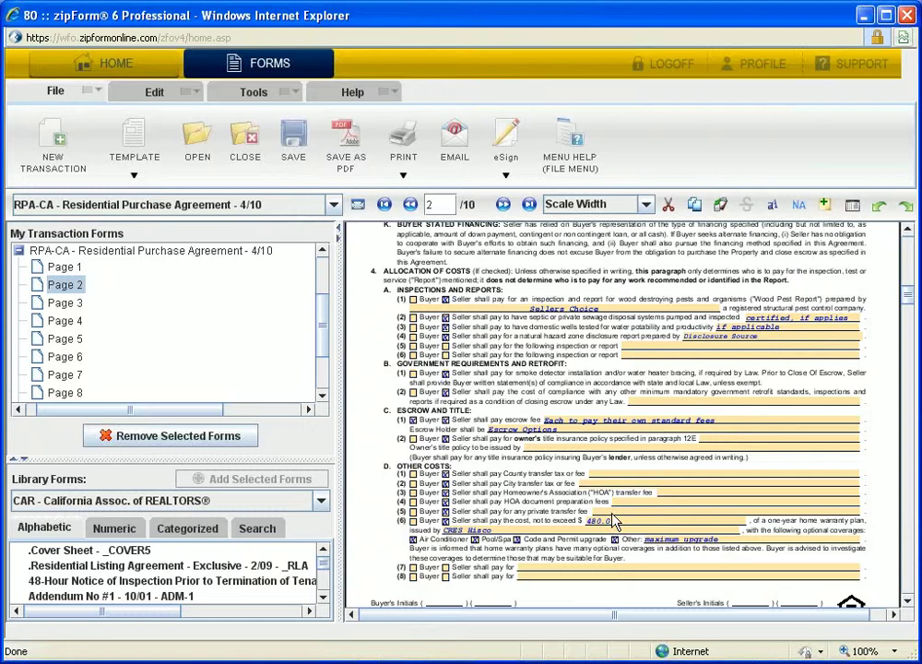
left_click(384, 205)
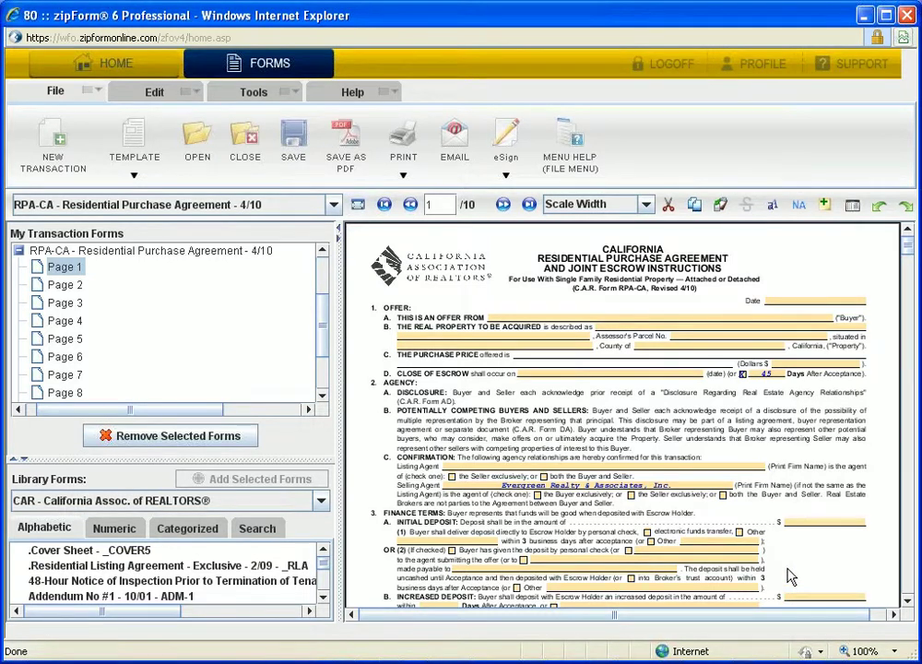
- Advance page by page to page 8 of RPA-CA and scroll down its sections
left_click(503, 207)
left_click(503, 206)
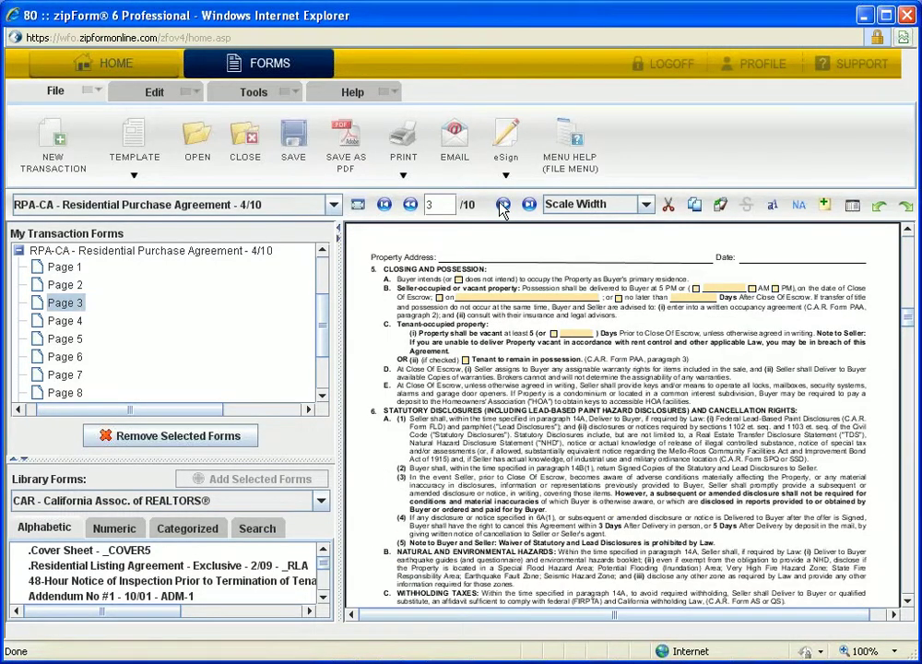
left_click(504, 206)
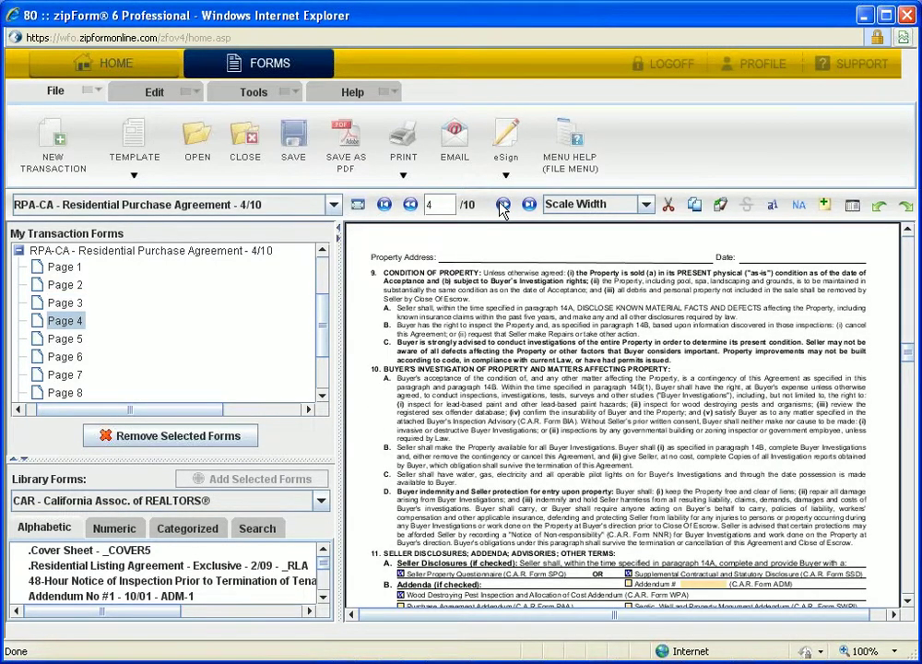
left_click(503, 206)
left_click(503, 206)
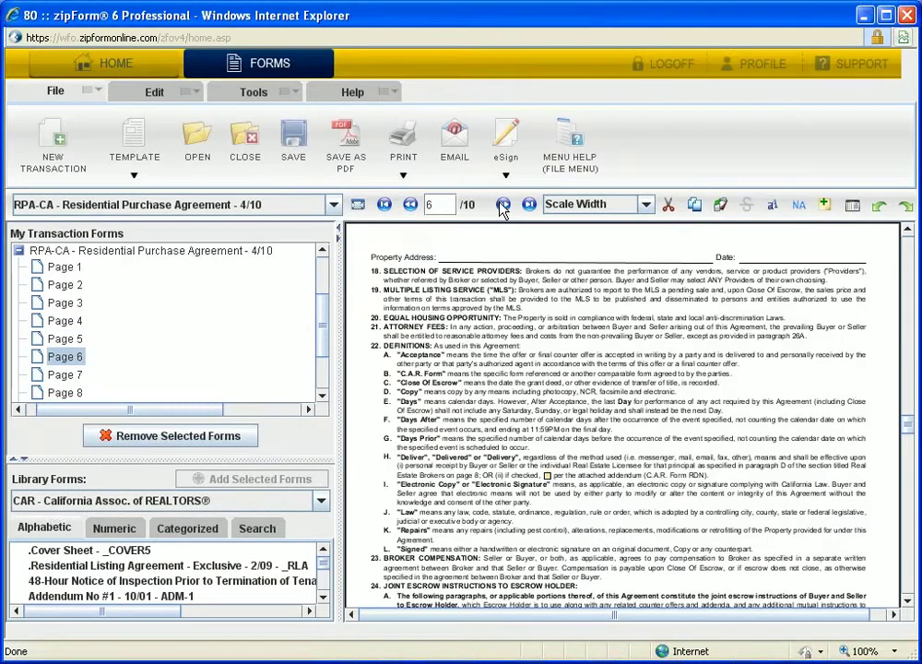
left_click(503, 207)
left_click(503, 206)
scroll(676, 526, "down", 2)
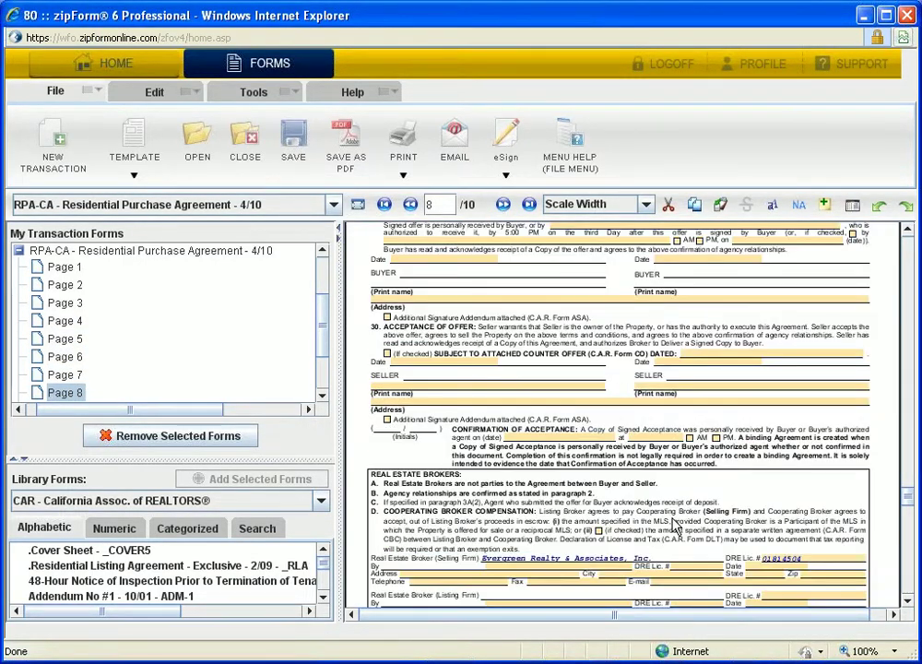
scroll(676, 526, "down", 5)
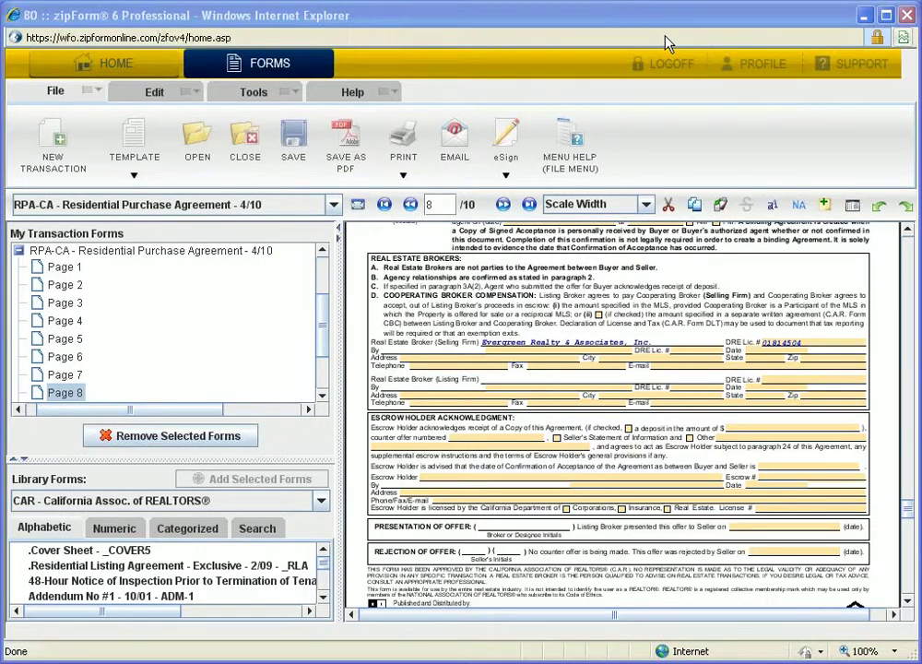
- Try 50% and 125% zoom, then settle the form at 100% scale
left_click(649, 205)
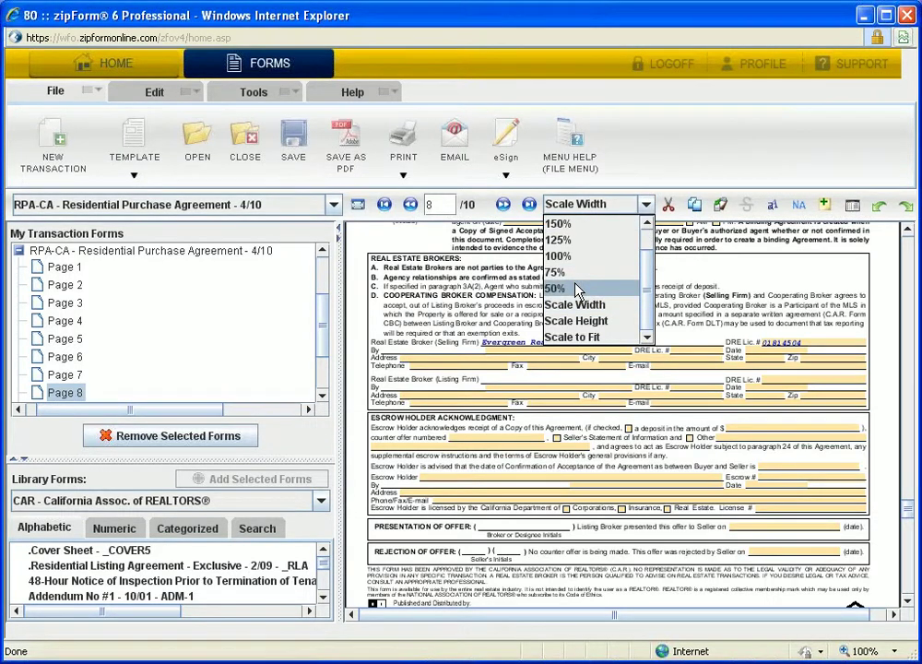
left_click(566, 292)
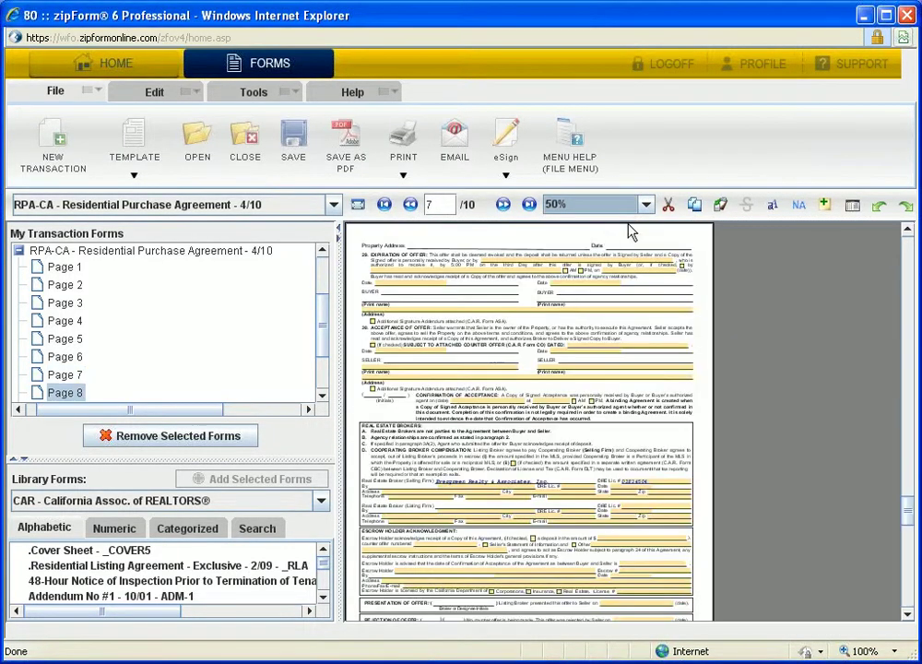
left_click(647, 204)
left_click(583, 240)
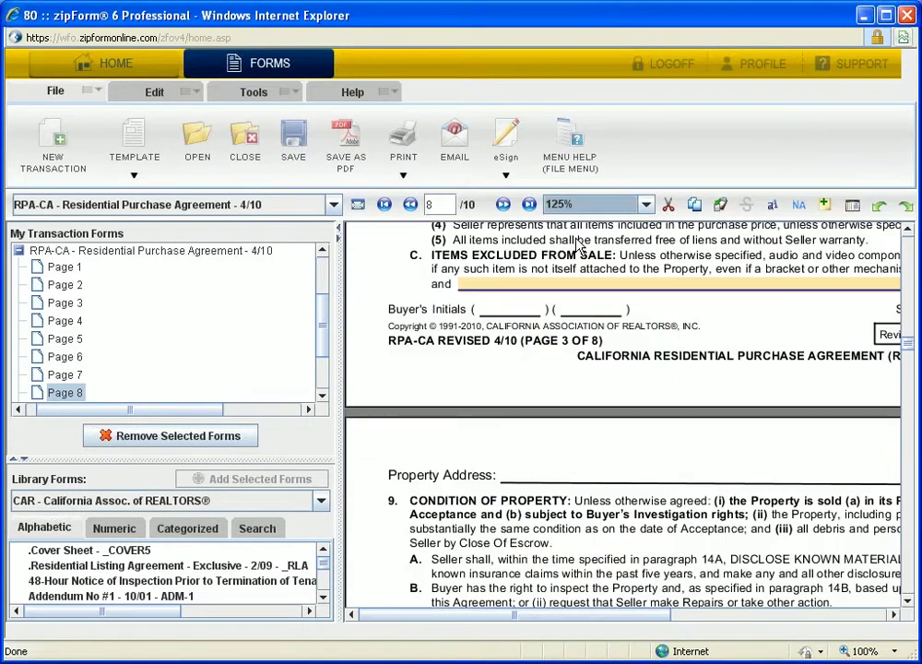
left_click(647, 205)
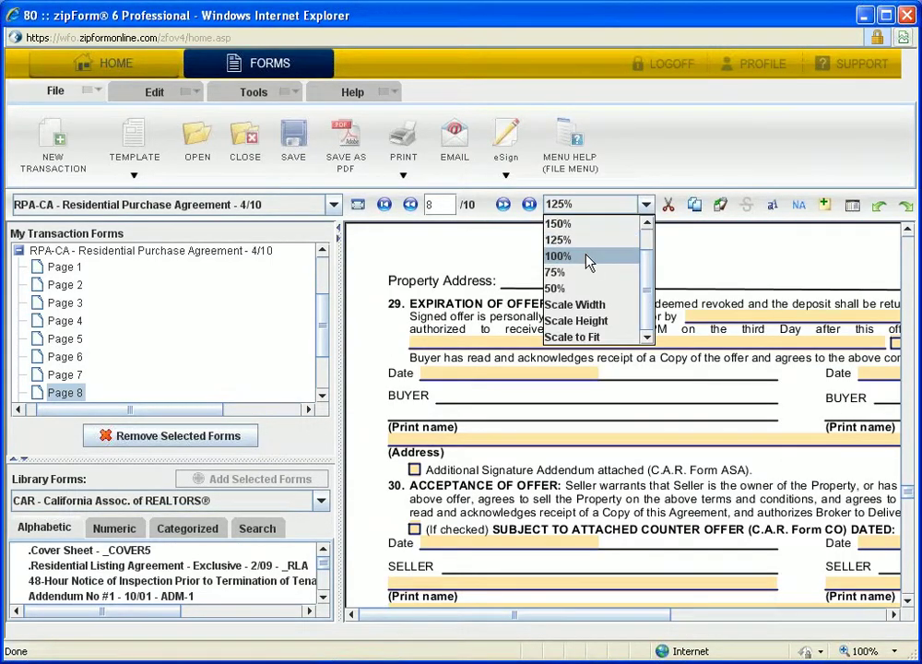
left_click(591, 258)
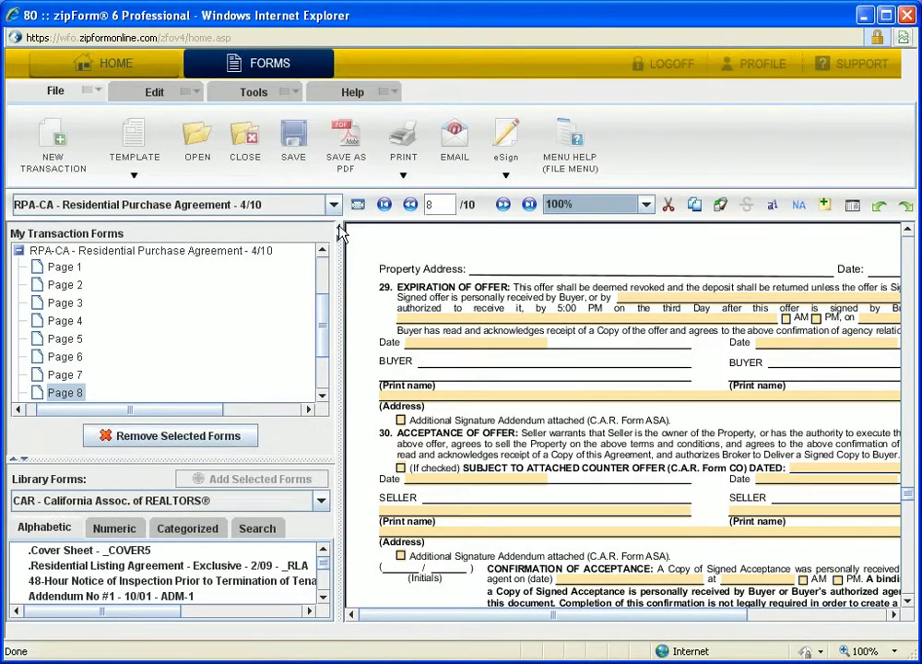
- Collapse the side panels to widen the form and scroll down page 8
left_click(338, 231)
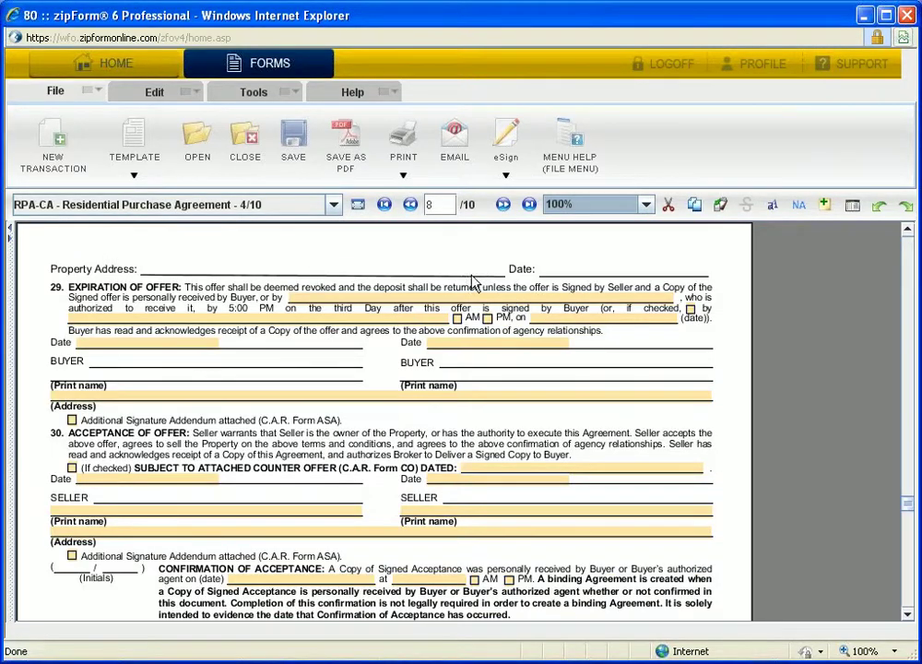
scroll(506, 320, "down", 5)
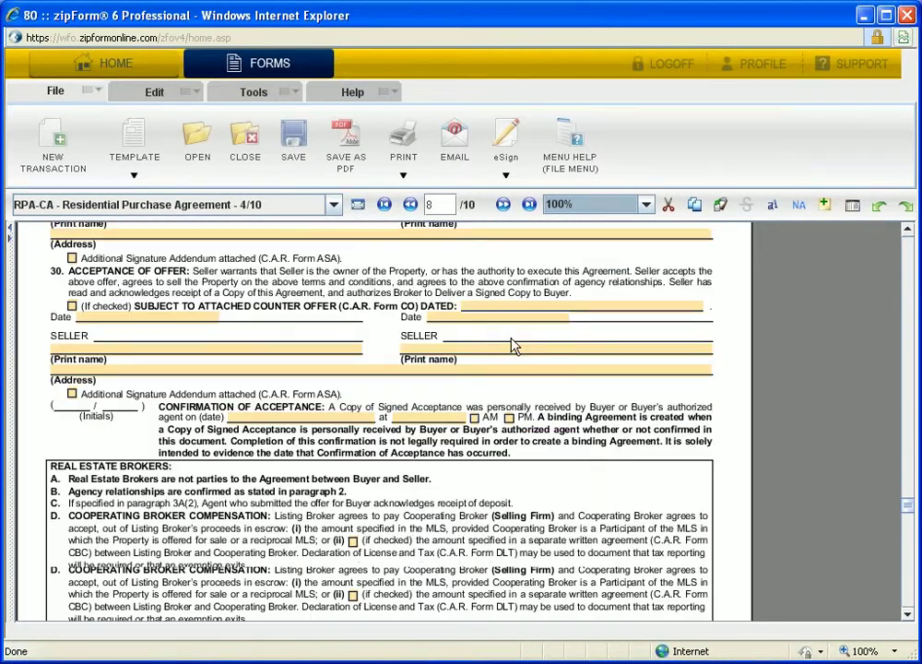
scroll(514, 345, "down", 6)
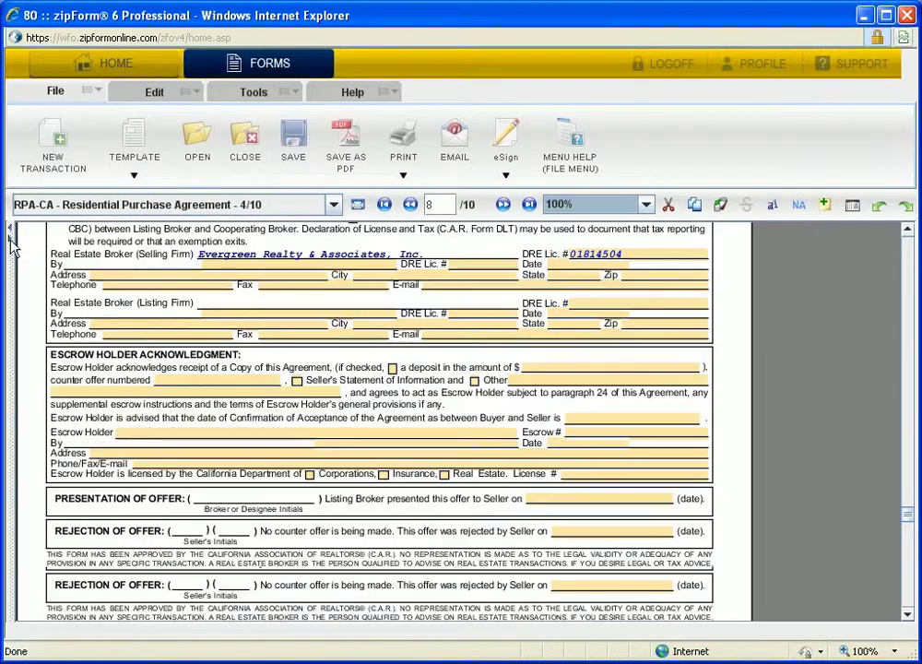
scroll(11, 244, "down", 2)
- Restore the side panels, then remove the COP and PAA-1 forms from the transaction
left_click(9, 229)
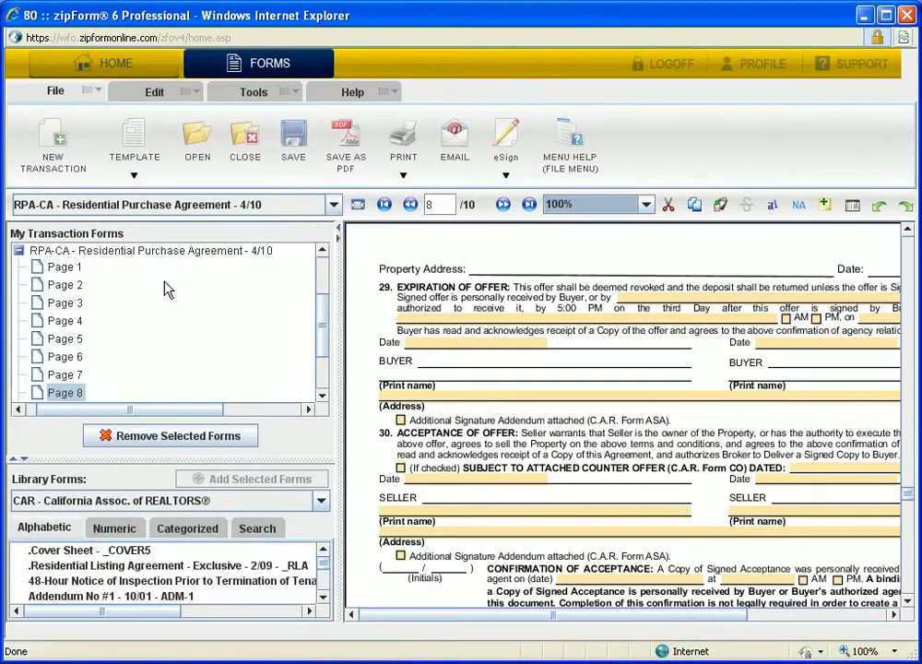
left_click_drag(320, 325, 319, 262)
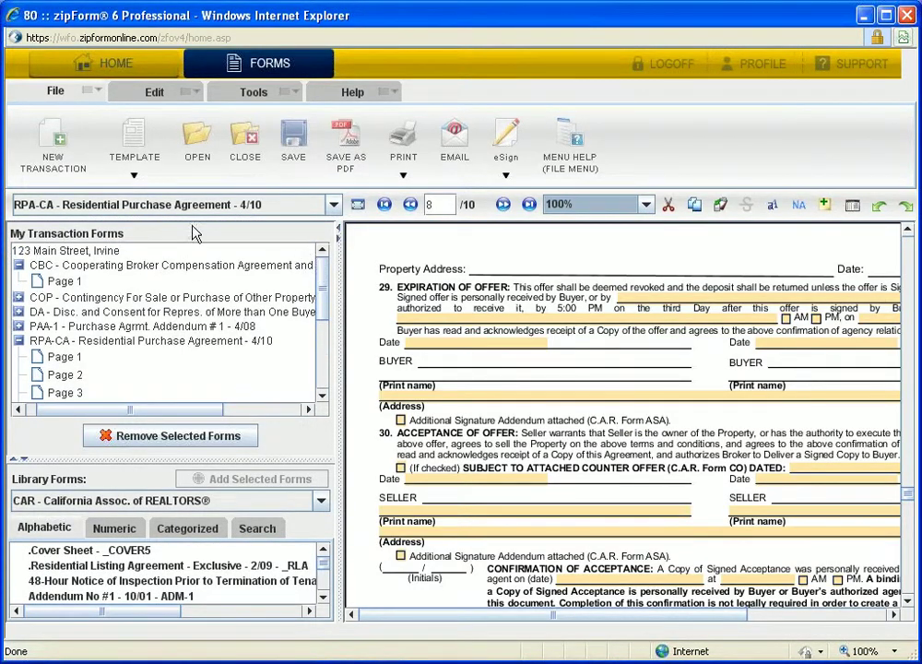
left_click(195, 298)
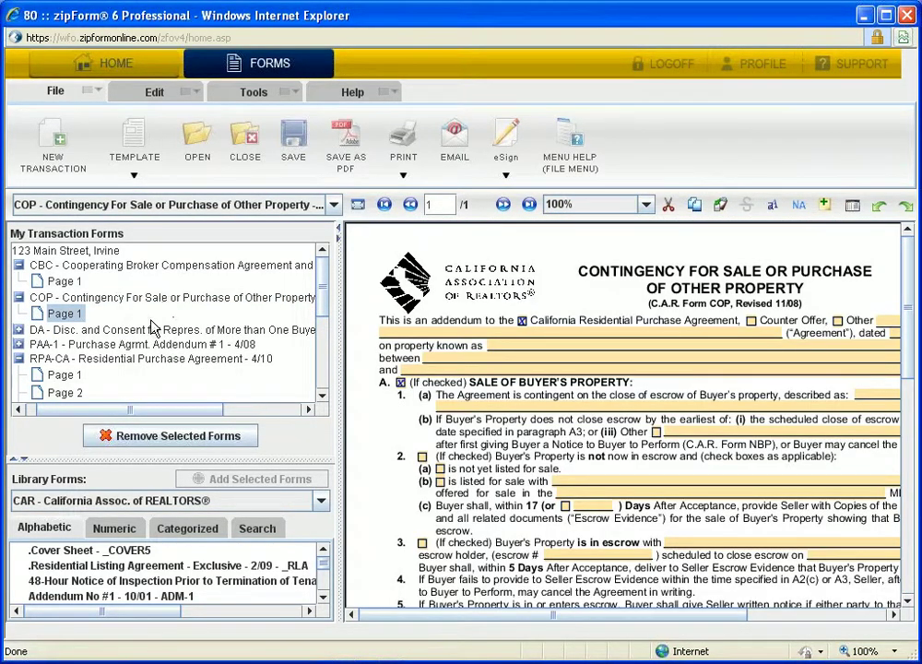
left_click(113, 436)
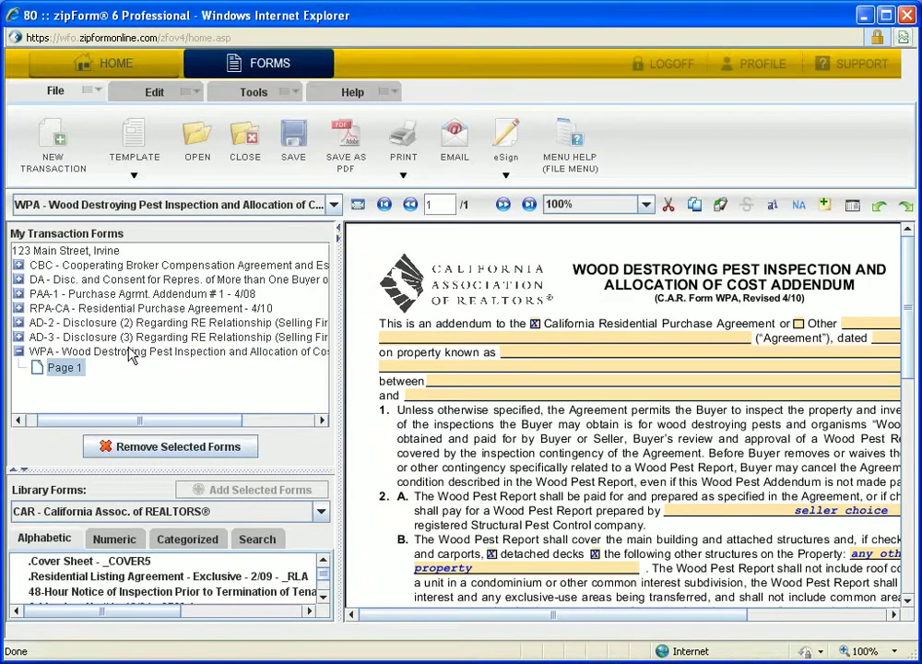
left_click(138, 294)
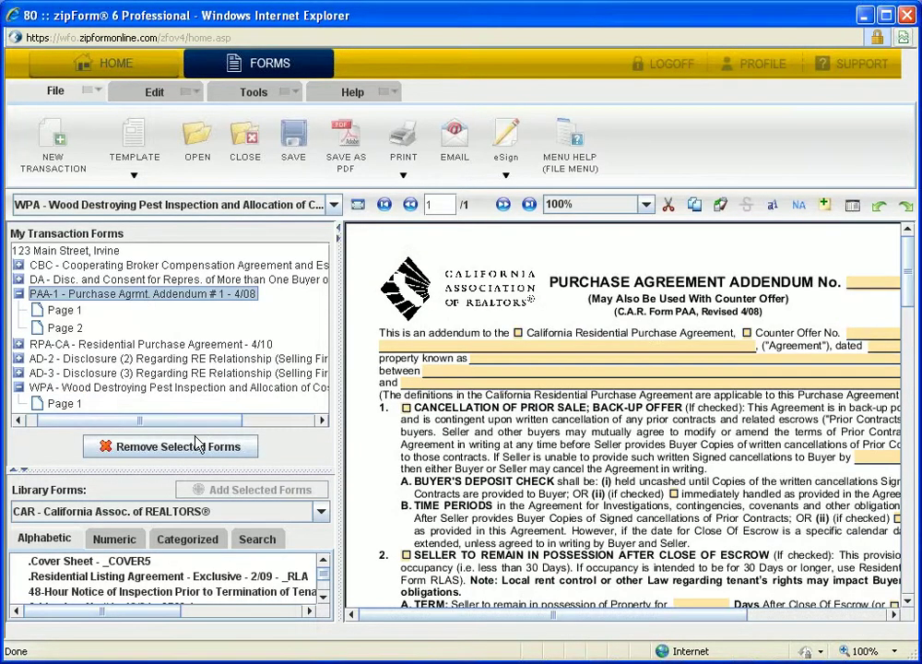
left_click(191, 450)
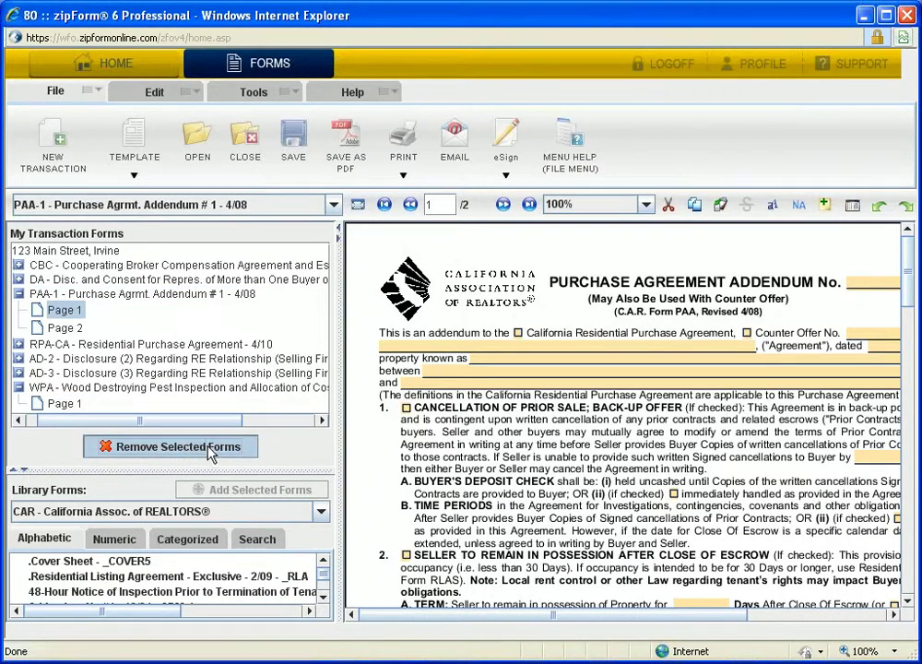